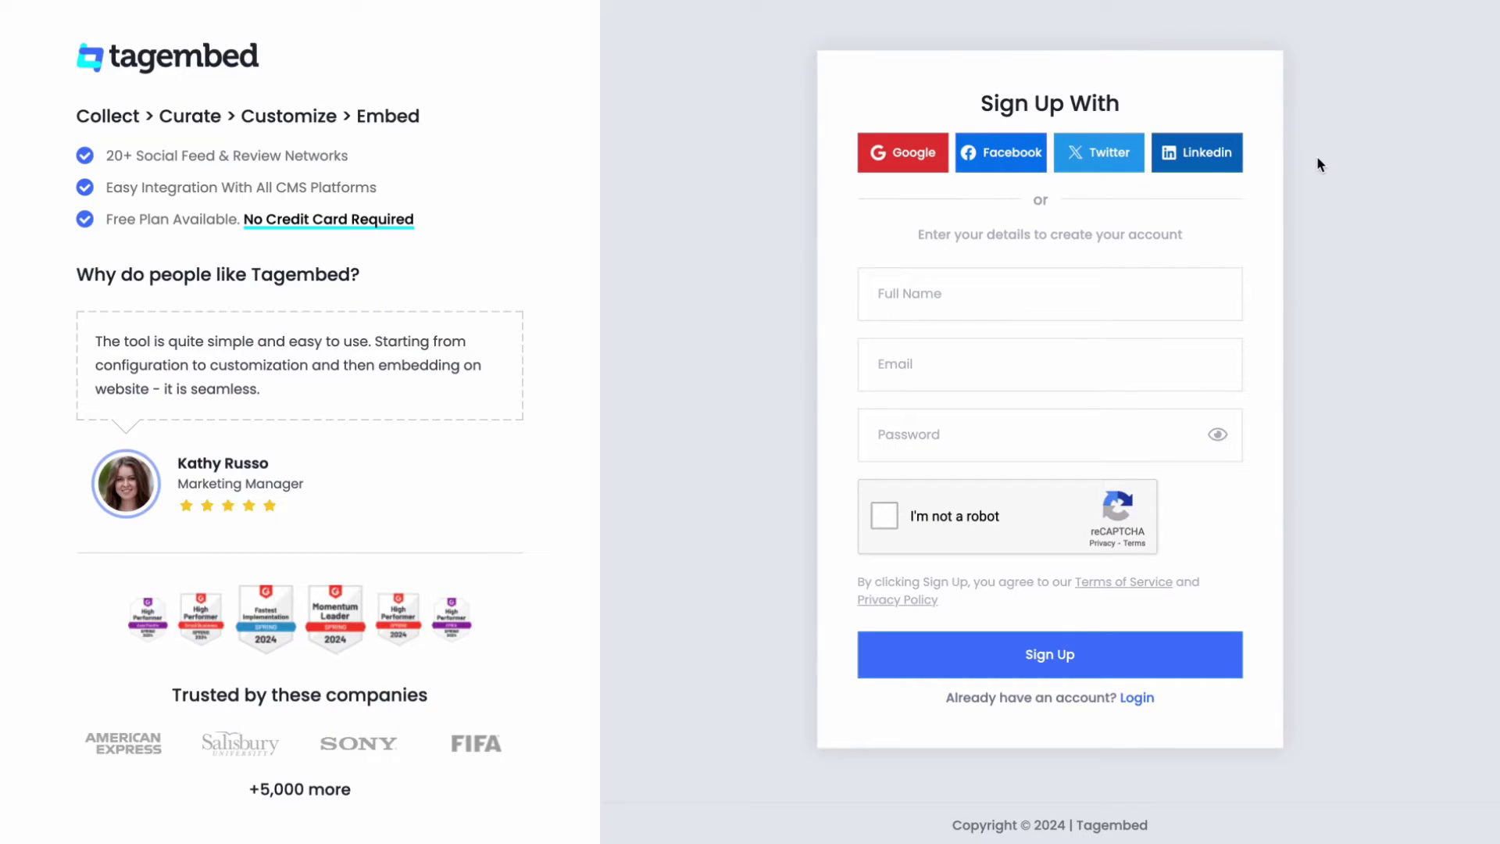
Step: Sign up for a Tagembed account with full name, email and password
{"action": "left_click", "coordinate": [1156, 293]}
{"action": "left_click", "coordinate": [1112, 363]}
{"action": "left_click", "coordinate": [1079, 428]}
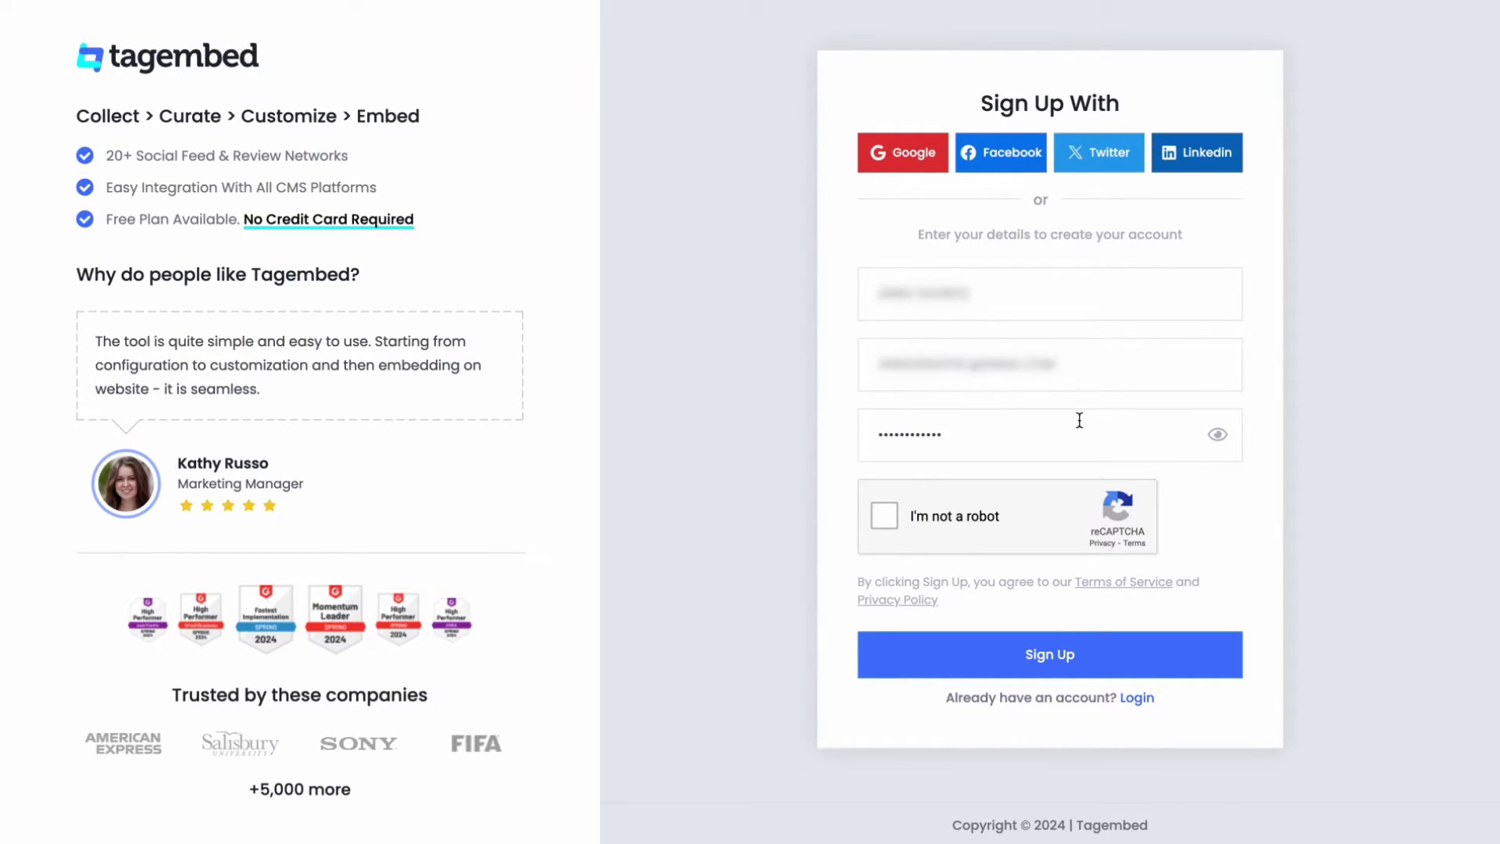
{"action": "left_click", "coordinate": [984, 671]}
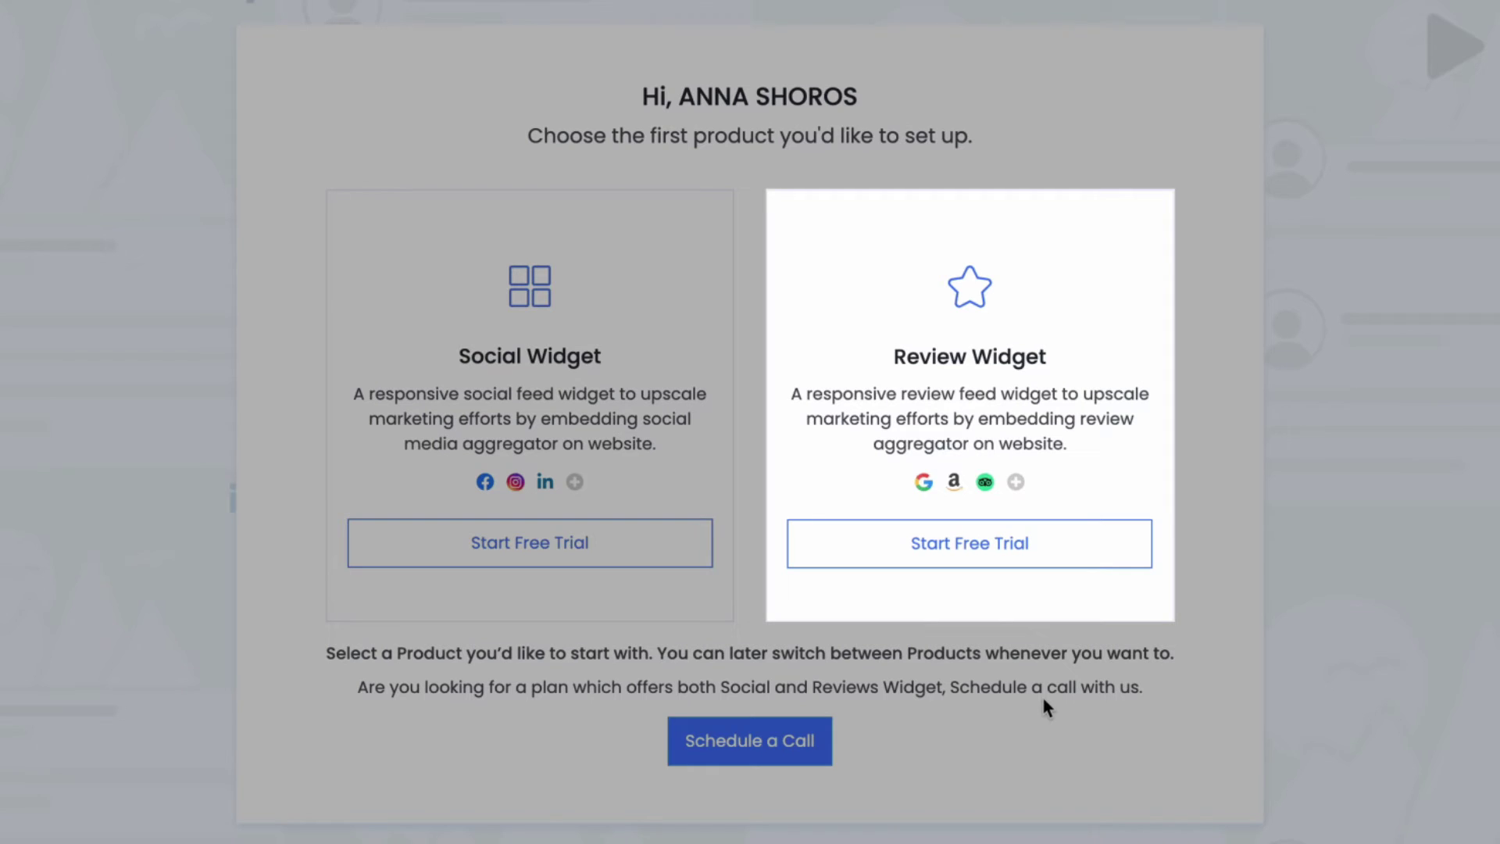
Step: Start the Review Widget free trial
{"action": "left_click", "coordinate": [1024, 539]}
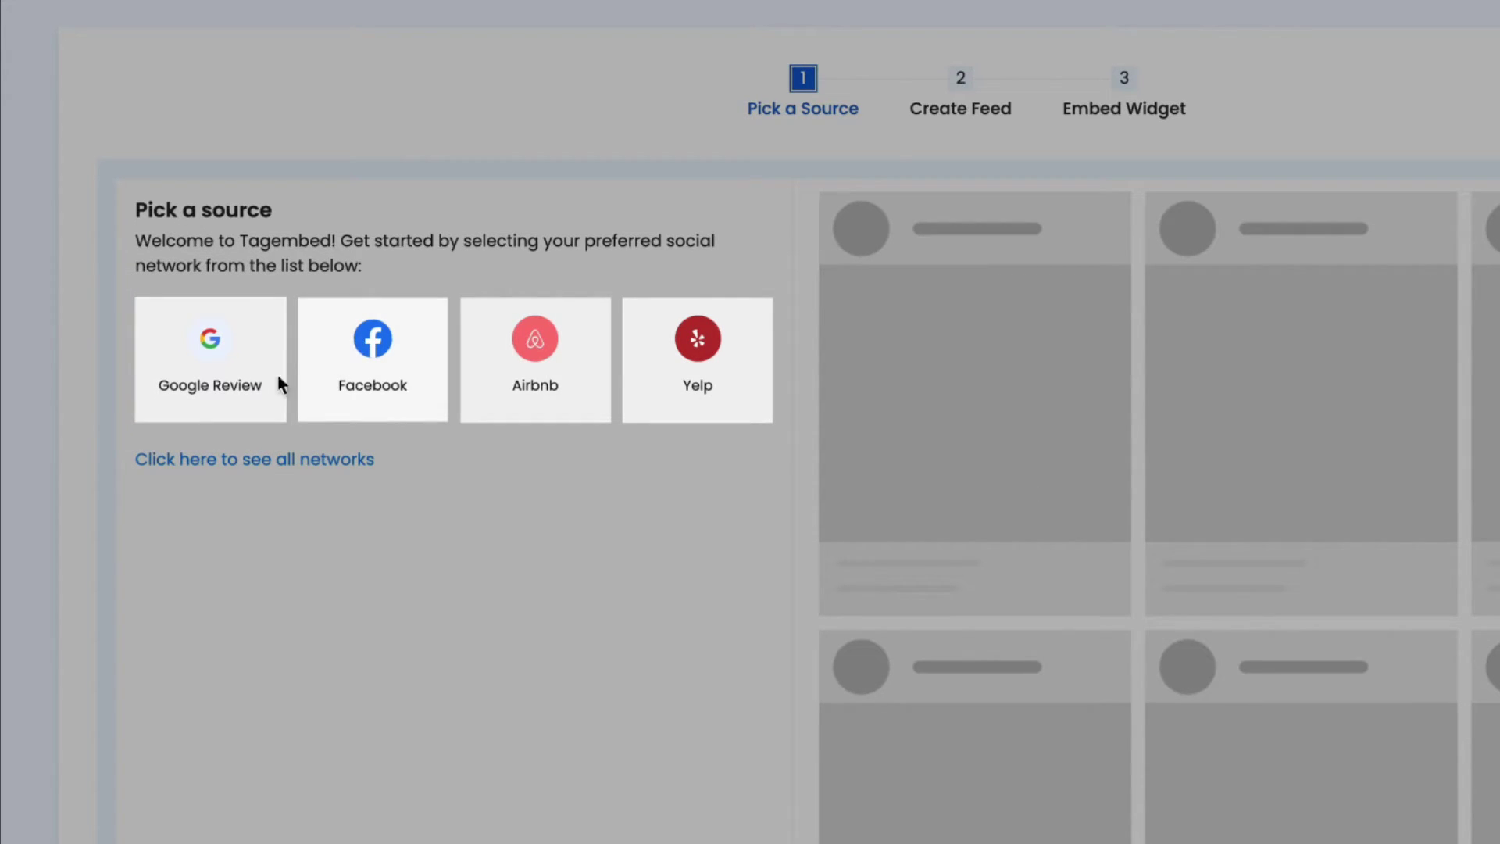
Step: Pick Google Review as the source and sign in with the Google account's email and password
{"action": "left_click", "coordinate": [223, 379]}
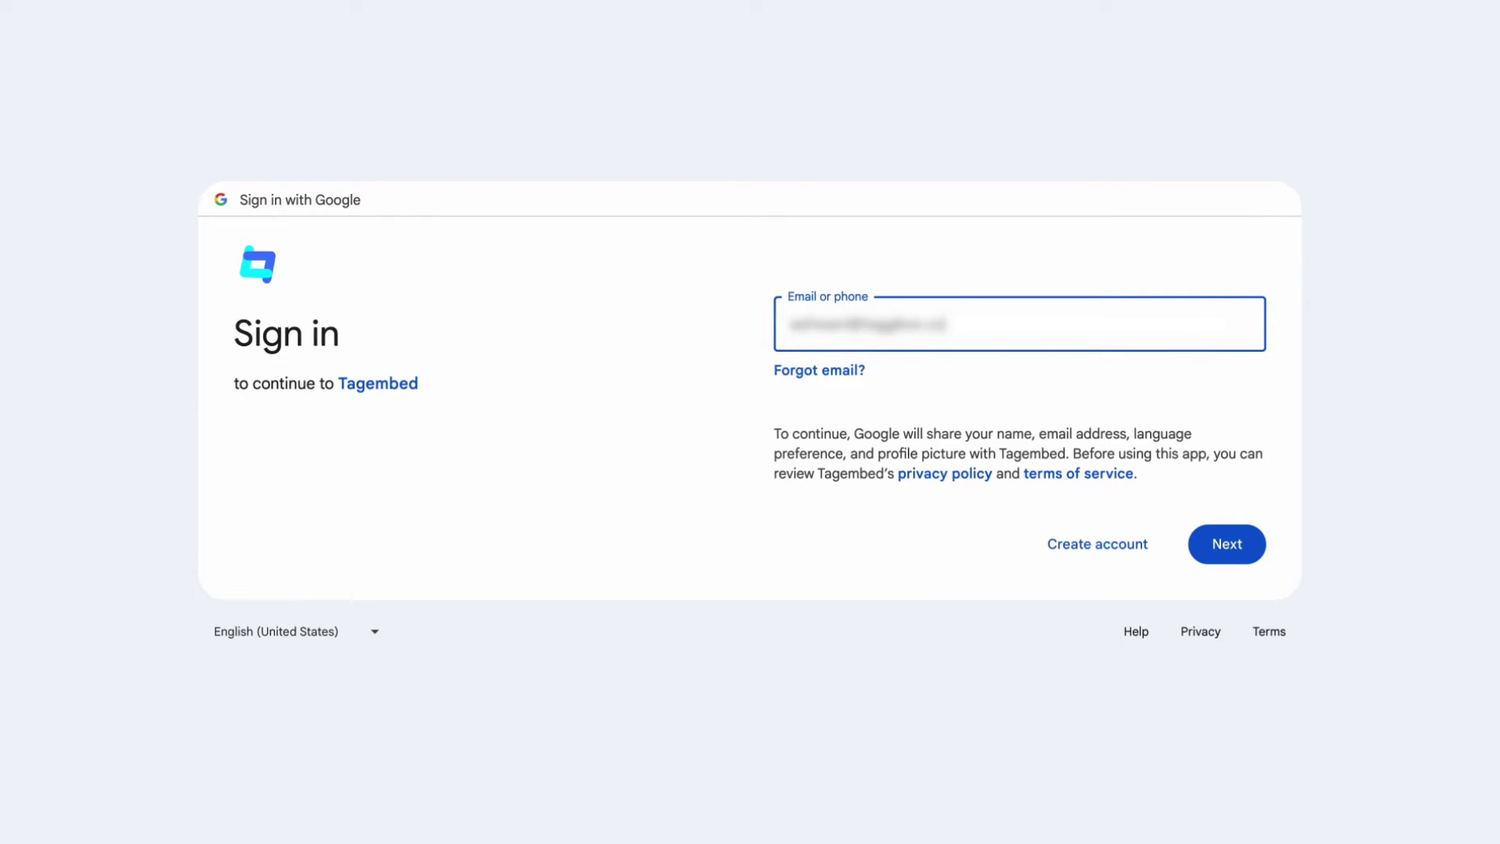
{"action": "left_click", "coordinate": [1207, 543]}
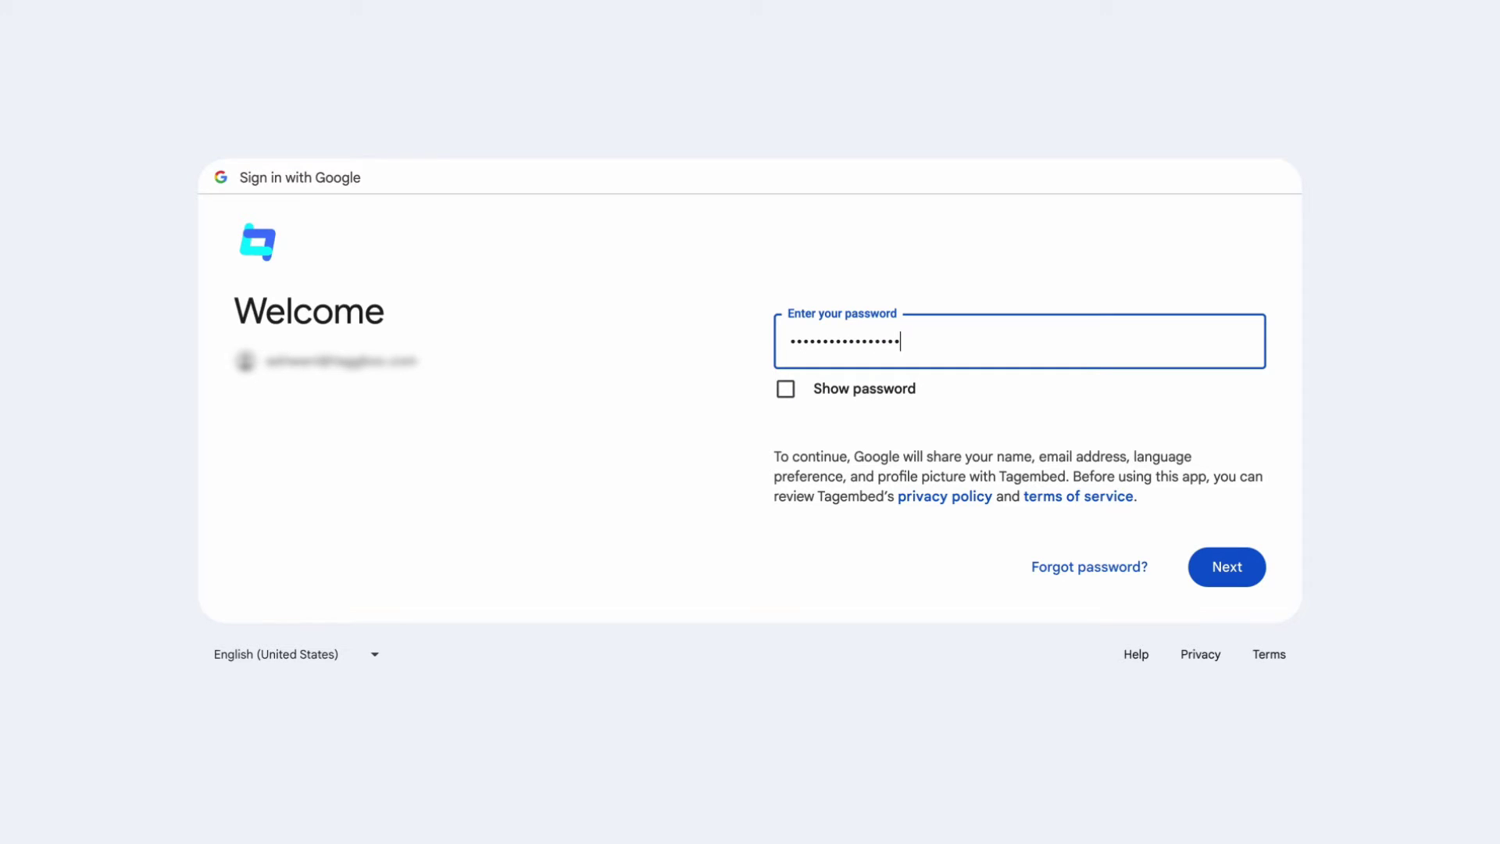
{"action": "left_click", "coordinate": [1226, 567]}
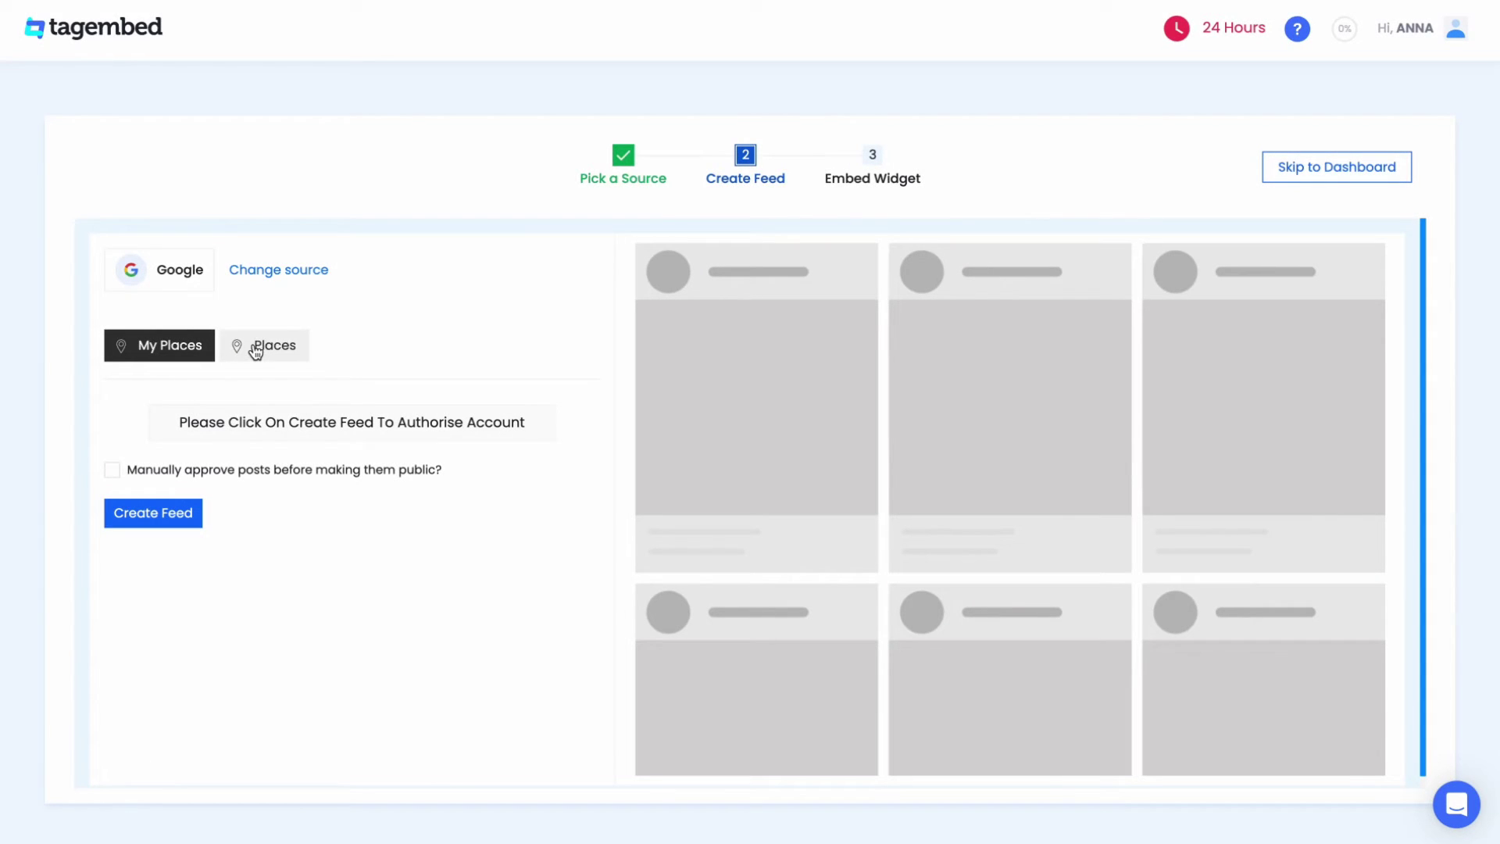
Step: Create a Places feed for the Starbucks at Pipeline Plaza, Ashburn, VA
{"action": "left_click", "coordinate": [255, 348]}
{"action": "type", "text": "Starbucks"}
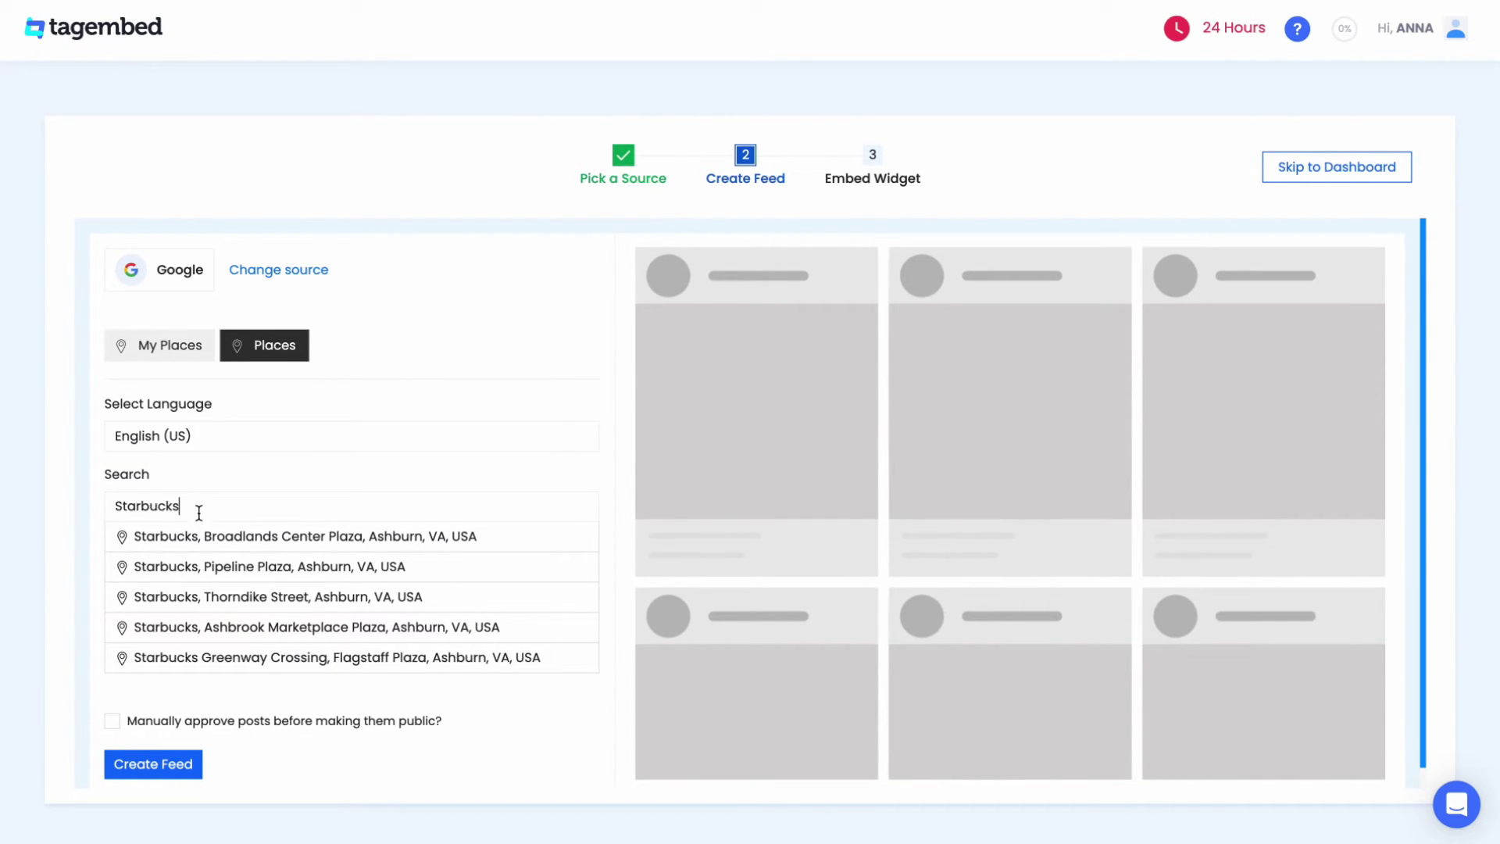
{"action": "left_click", "coordinate": [193, 568]}
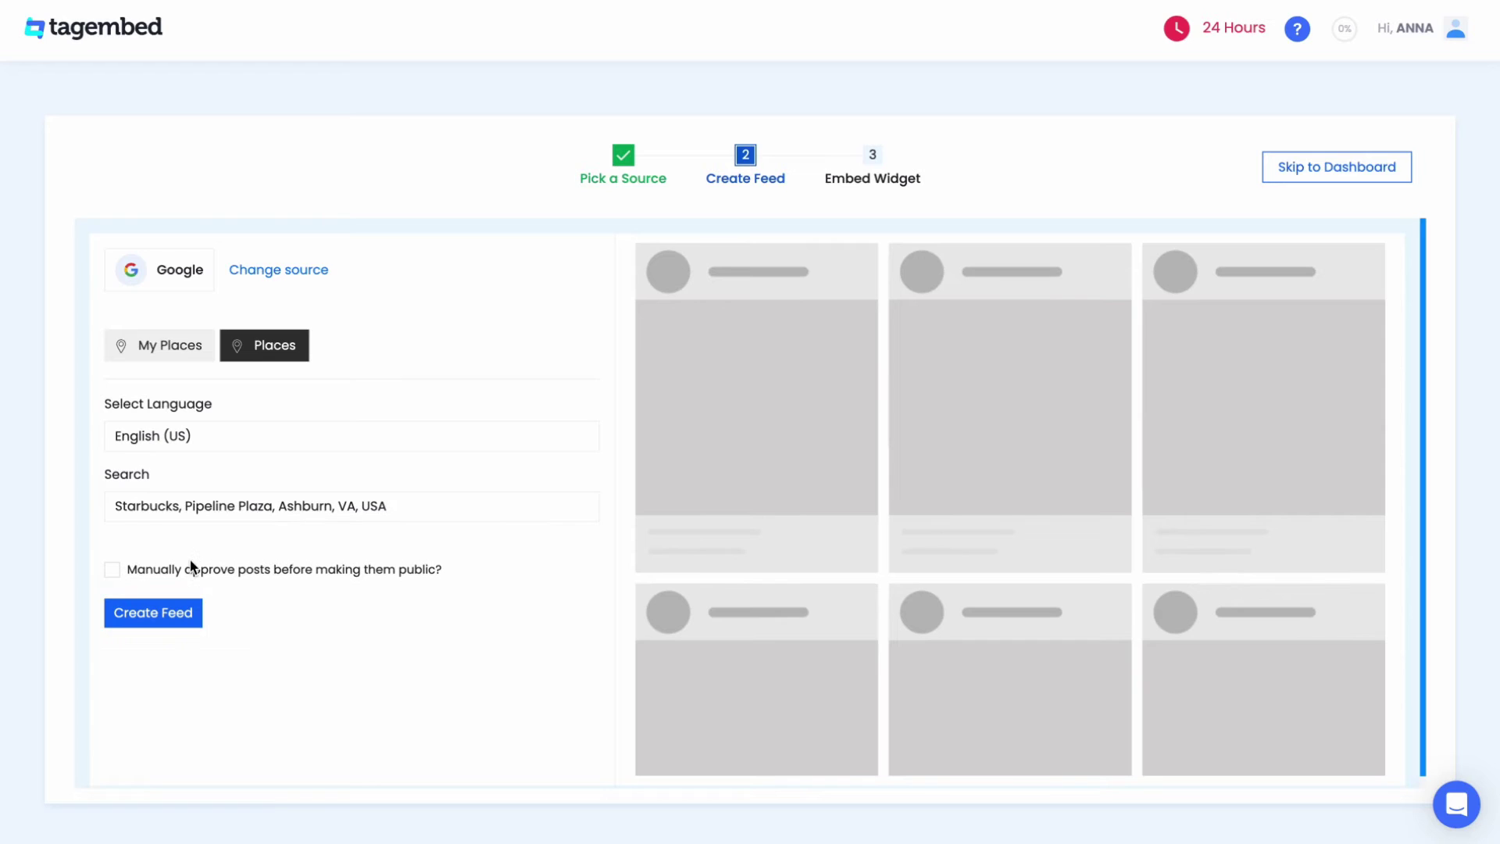
{"action": "left_click", "coordinate": [153, 617]}
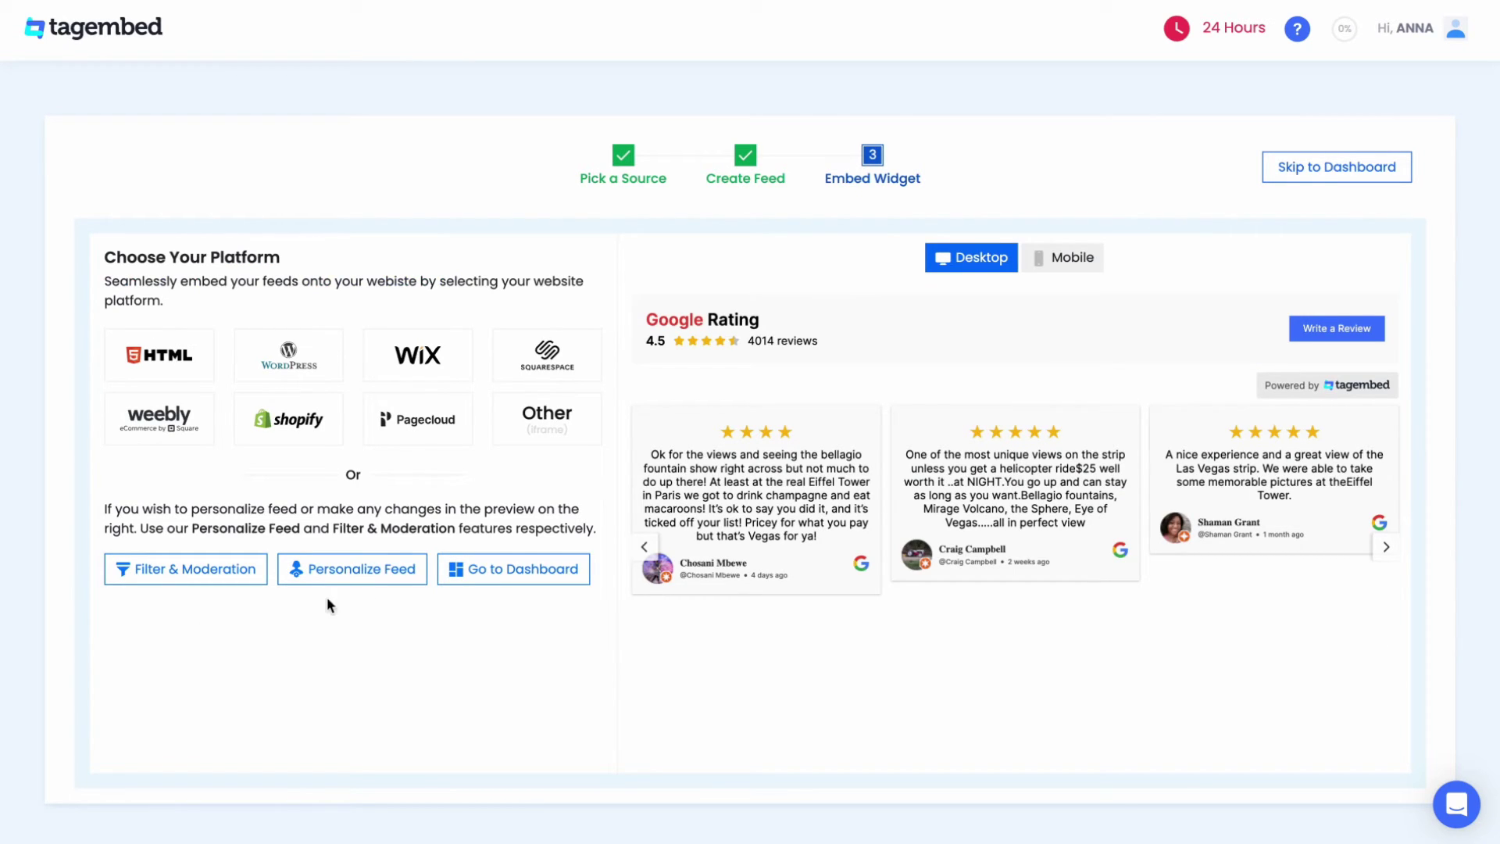
Step: Go to the Tagembed dashboard for the new Google Rating widget
{"action": "left_click", "coordinate": [478, 565]}
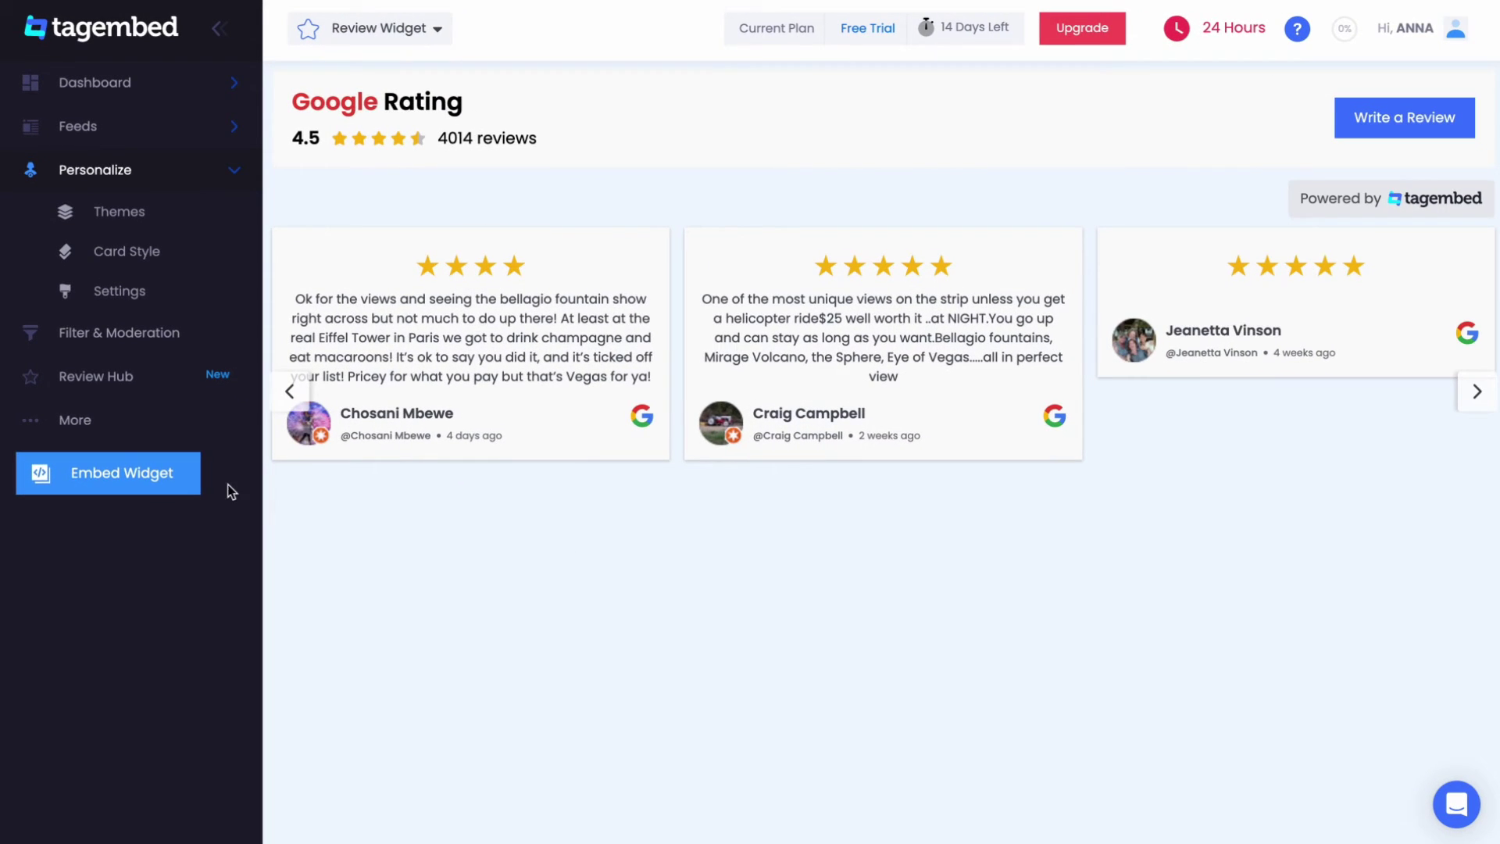
Step: Copy the widget's HTML platform embed code
{"action": "left_click", "coordinate": [165, 475]}
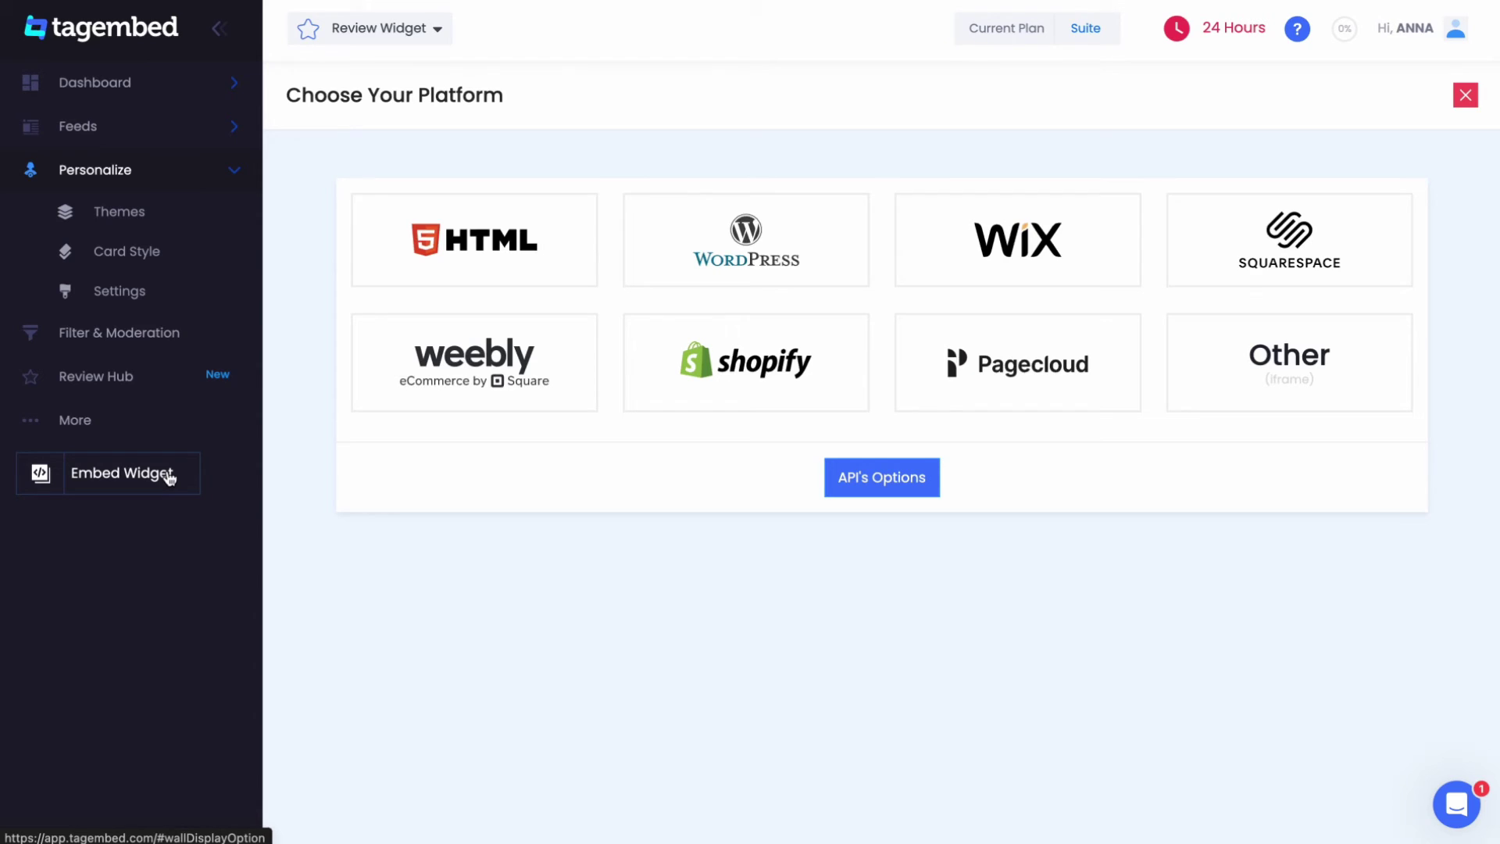
{"action": "left_click", "coordinate": [423, 267]}
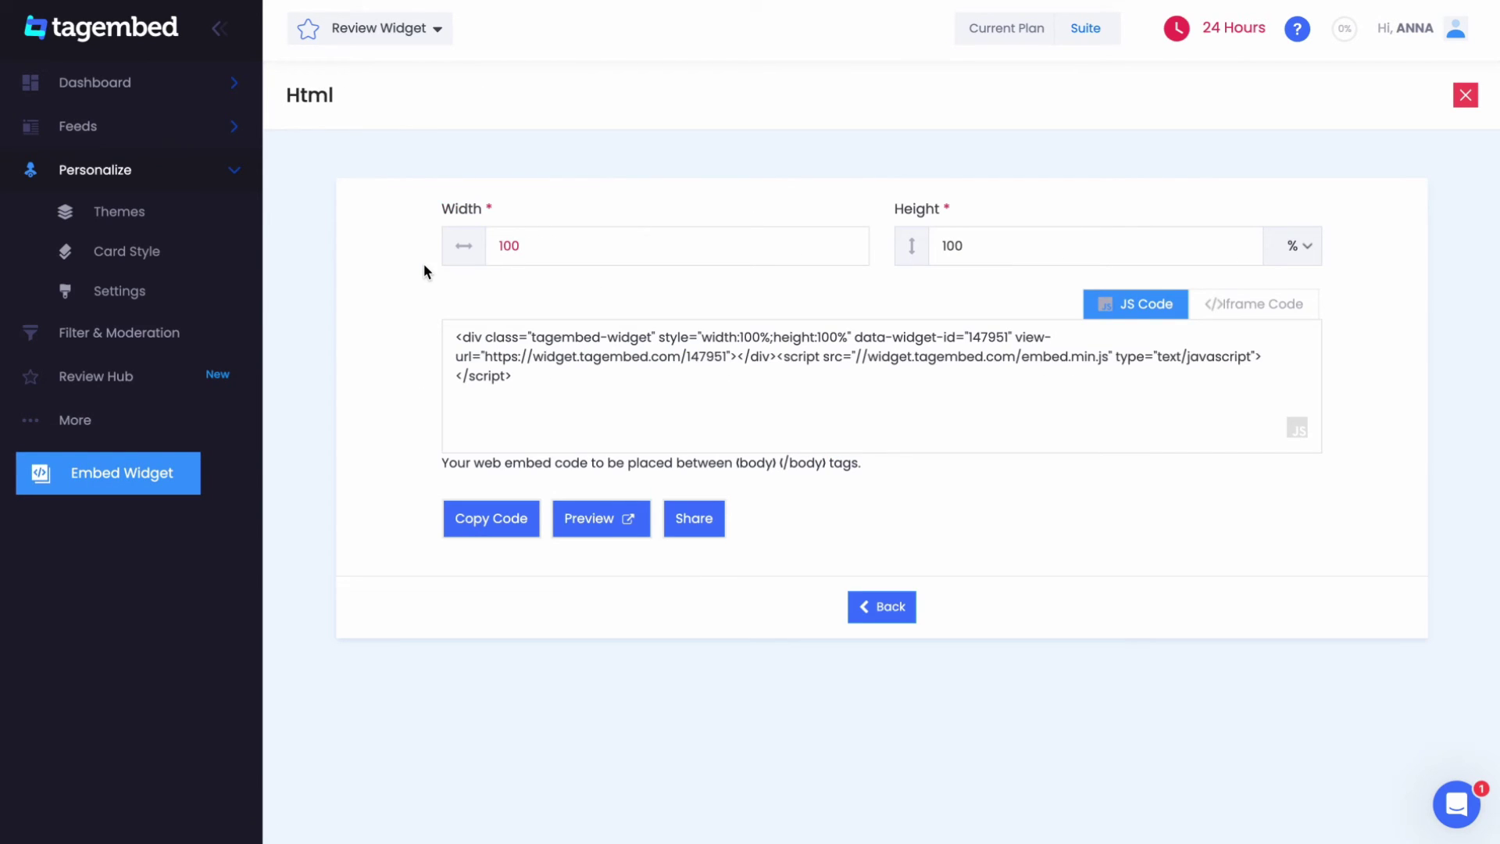
{"action": "left_click", "coordinate": [479, 527]}
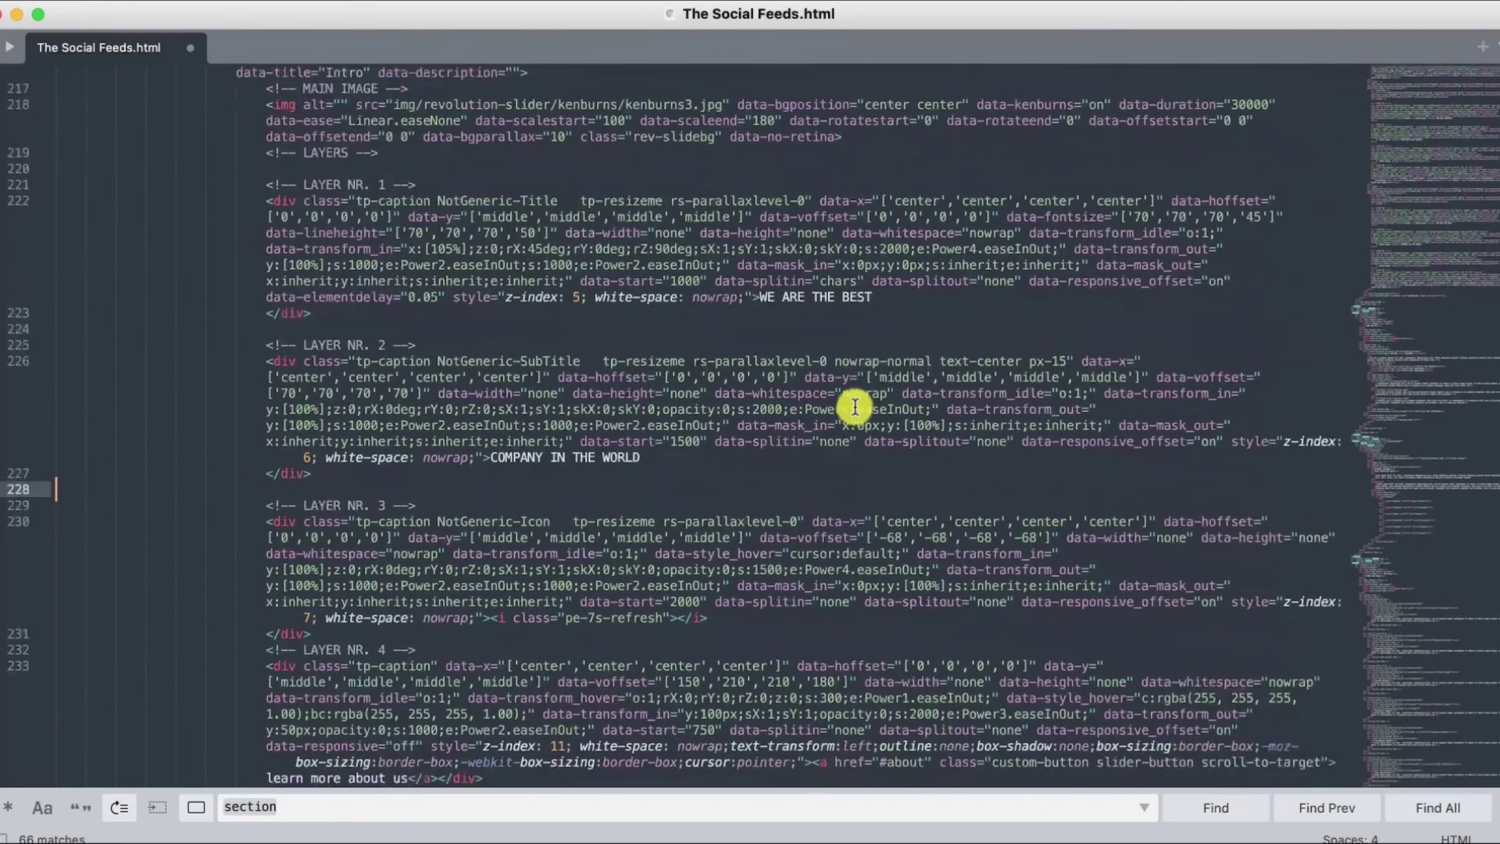
{"action": "scroll", "coordinate": [854, 404], "scroll_direction": "down", "scroll_amount": 3}
{"action": "scroll", "coordinate": [854, 404], "scroll_direction": "down", "scroll_amount": 5}
{"action": "scroll", "coordinate": [854, 407], "scroll_direction": "down", "scroll_amount": 2}
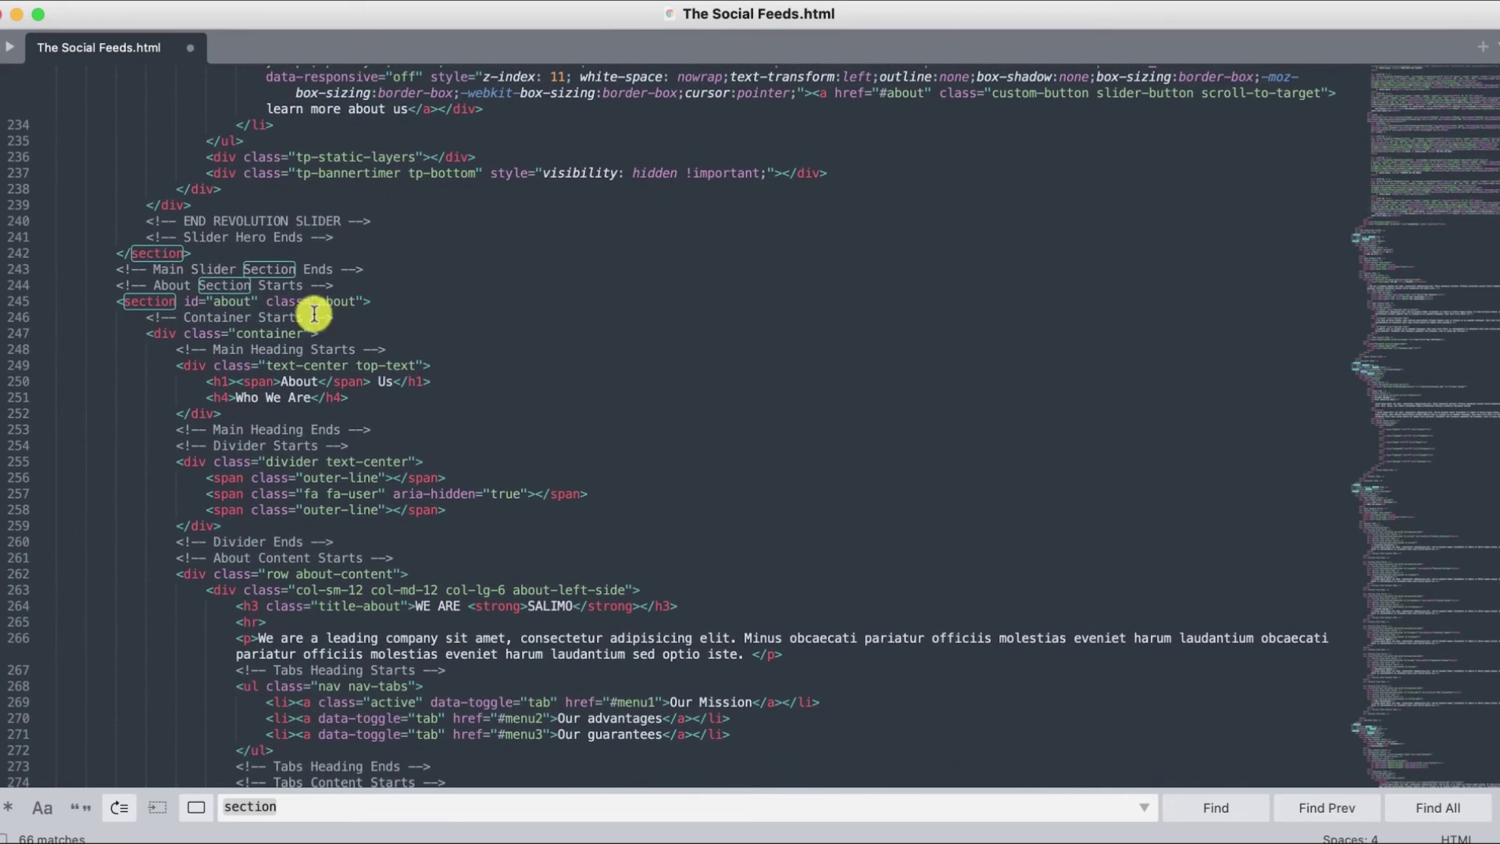
Step: Paste the embed code on a new line after </section> on line 242
{"action": "left_click", "coordinate": [193, 261]}
{"action": "key", "text": "Return"}
{"action": "right_click", "coordinate": [187, 270]}
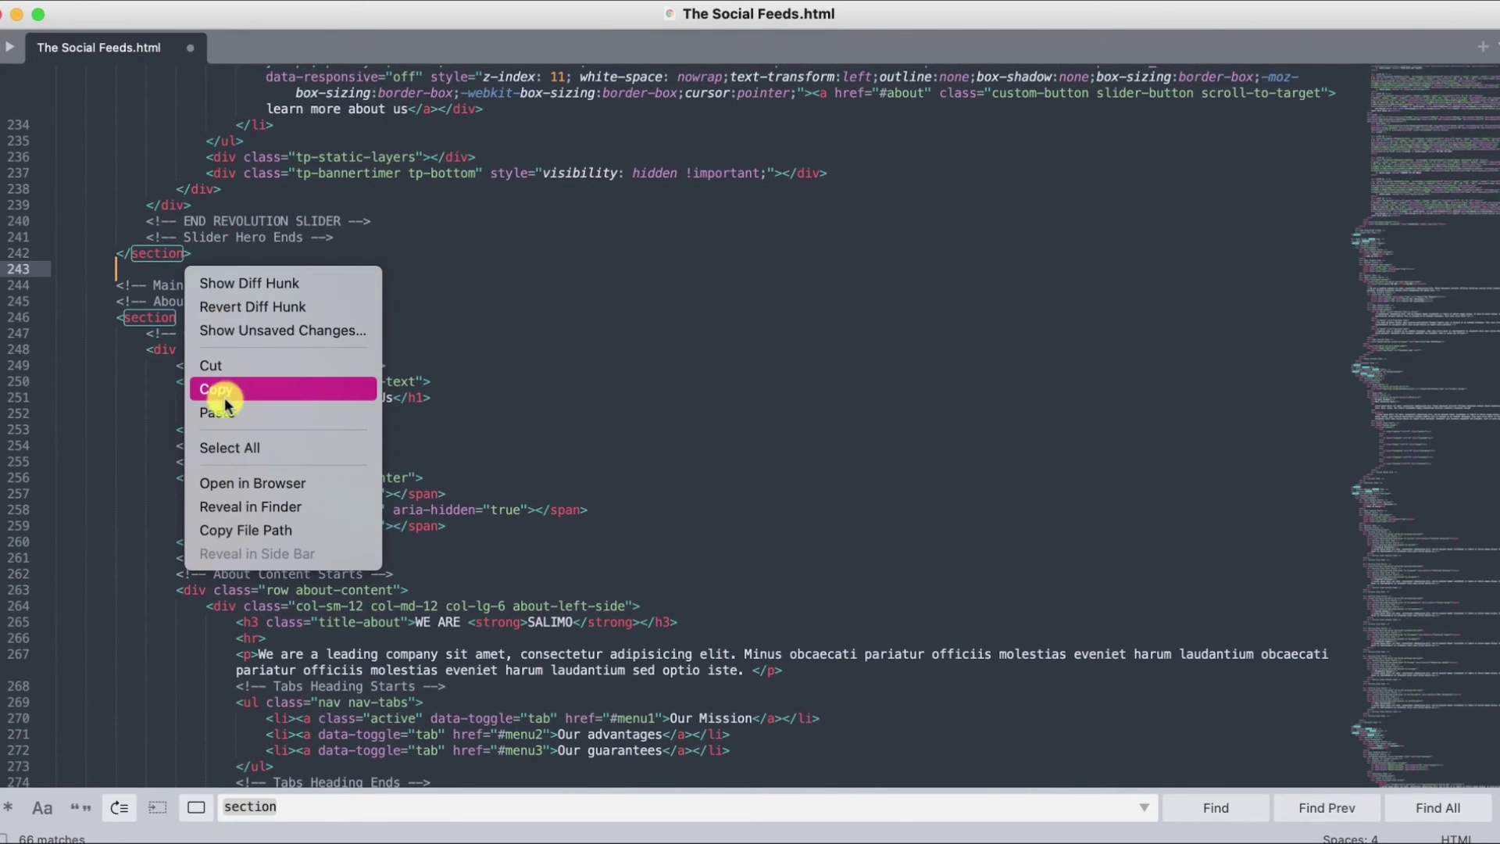
{"action": "left_click", "coordinate": [223, 410]}
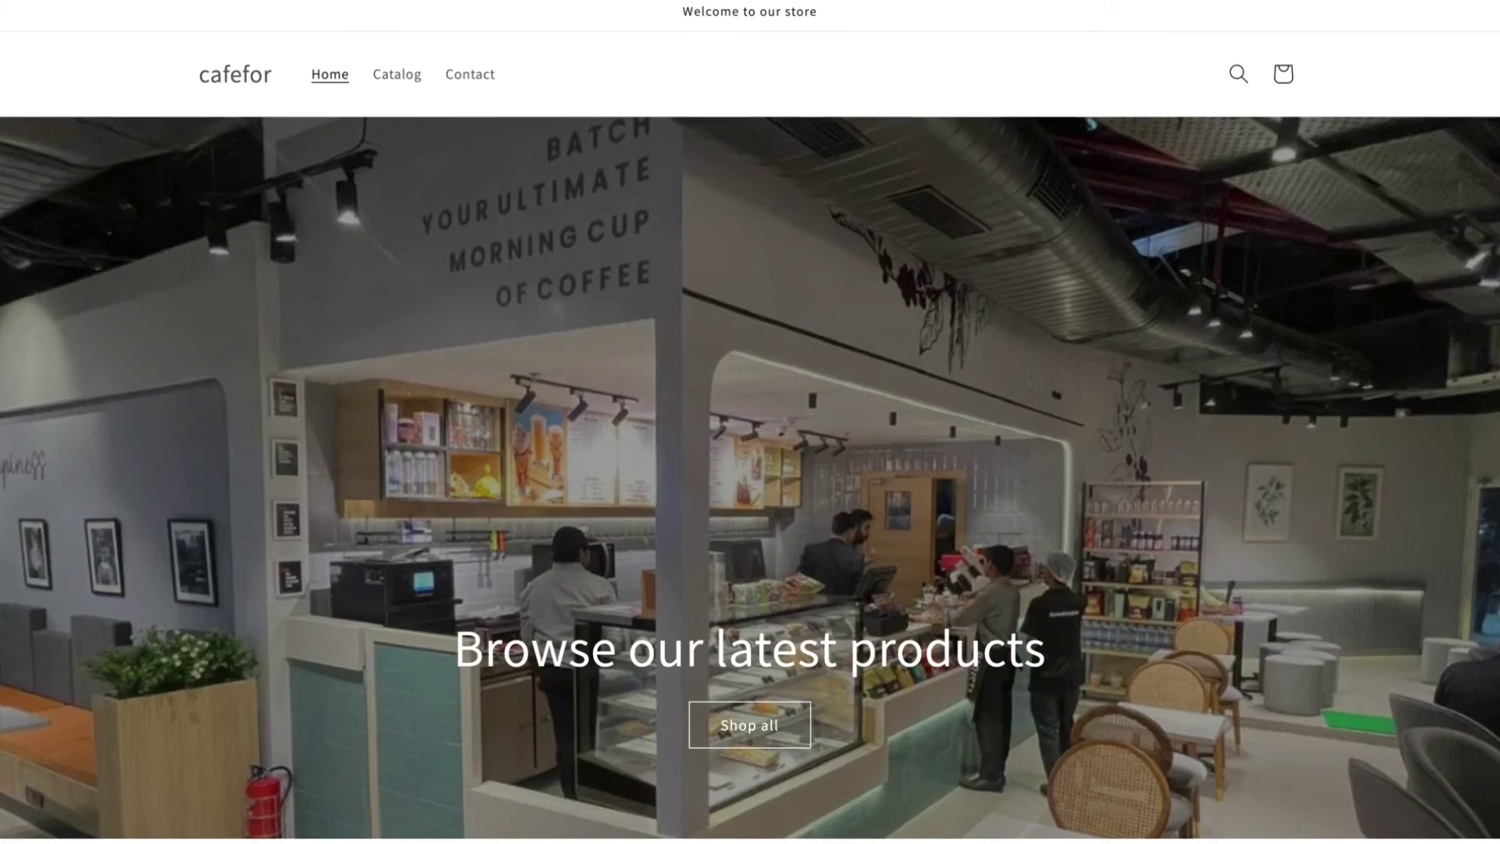
{"action": "scroll", "coordinate": [751, 422], "scroll_direction": "down", "scroll_amount": 3}
{"action": "scroll", "coordinate": [751, 423], "scroll_direction": "down", "scroll_amount": 5}
{"action": "scroll", "coordinate": [749, 422], "scroll_direction": "down", "scroll_amount": 5}
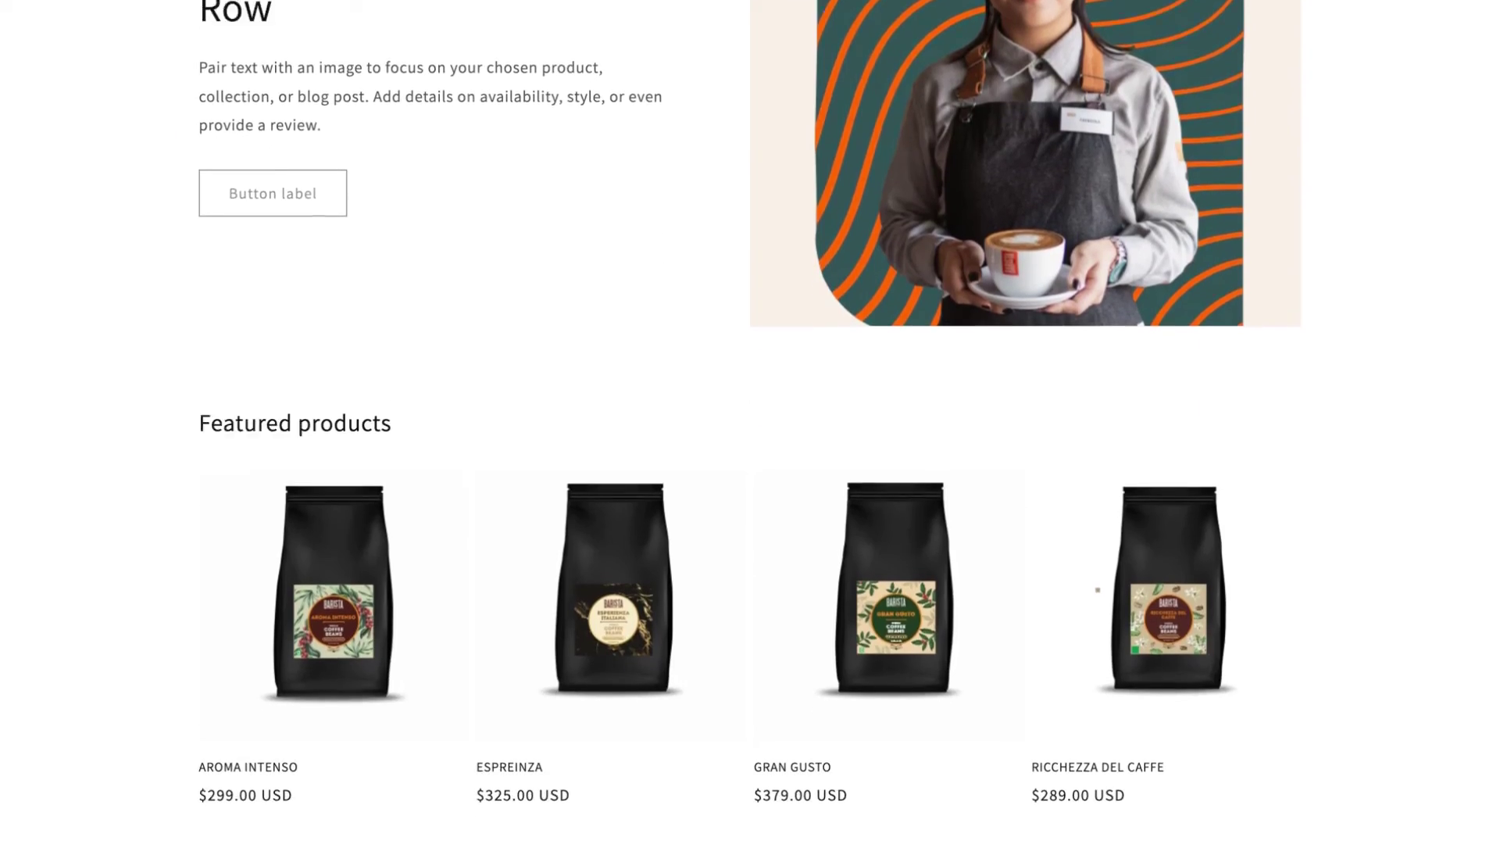
{"action": "scroll", "coordinate": [1136, 496], "scroll_direction": "down", "scroll_amount": 4}
{"action": "scroll", "coordinate": [1144, 375], "scroll_direction": "down", "scroll_amount": 2}
{"action": "scroll", "coordinate": [1145, 308], "scroll_direction": "down", "scroll_amount": 1}
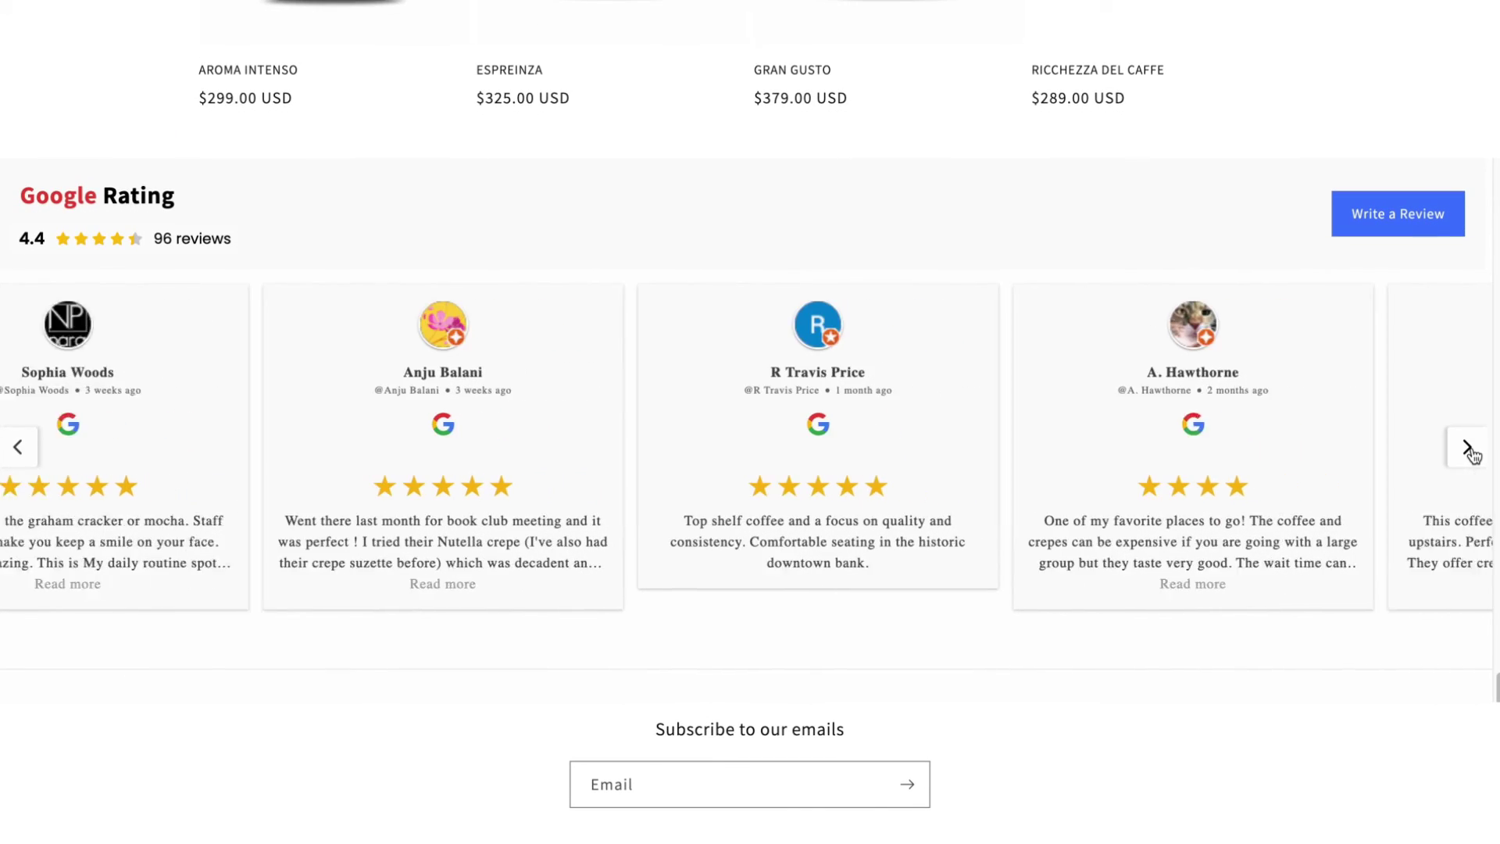
Step: Advance the Google Rating carousel two reviews to the right
{"action": "left_click", "coordinate": [1468, 448]}
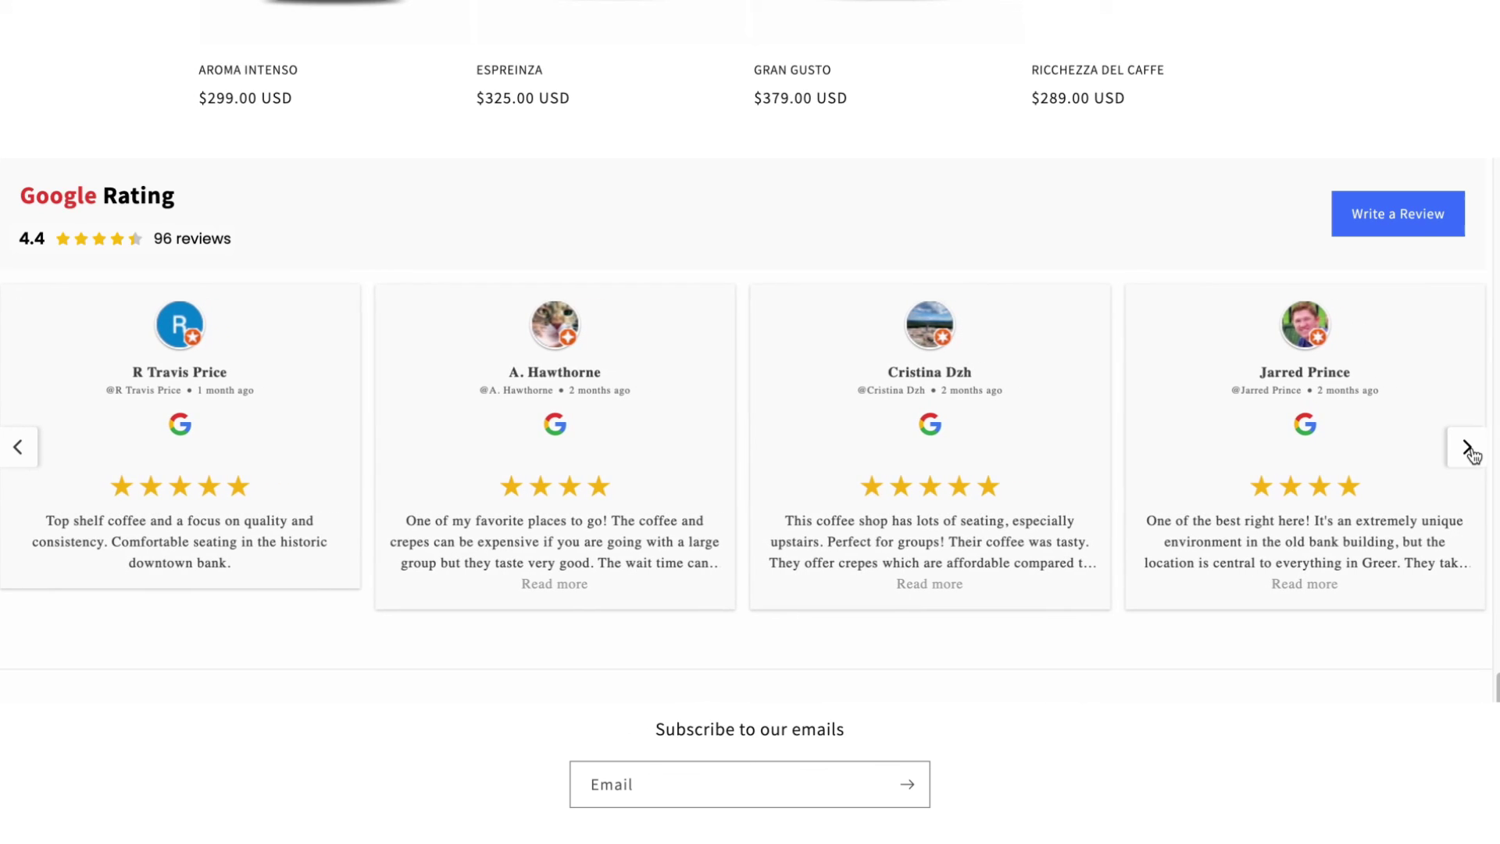
{"action": "left_click", "coordinate": [1469, 450]}
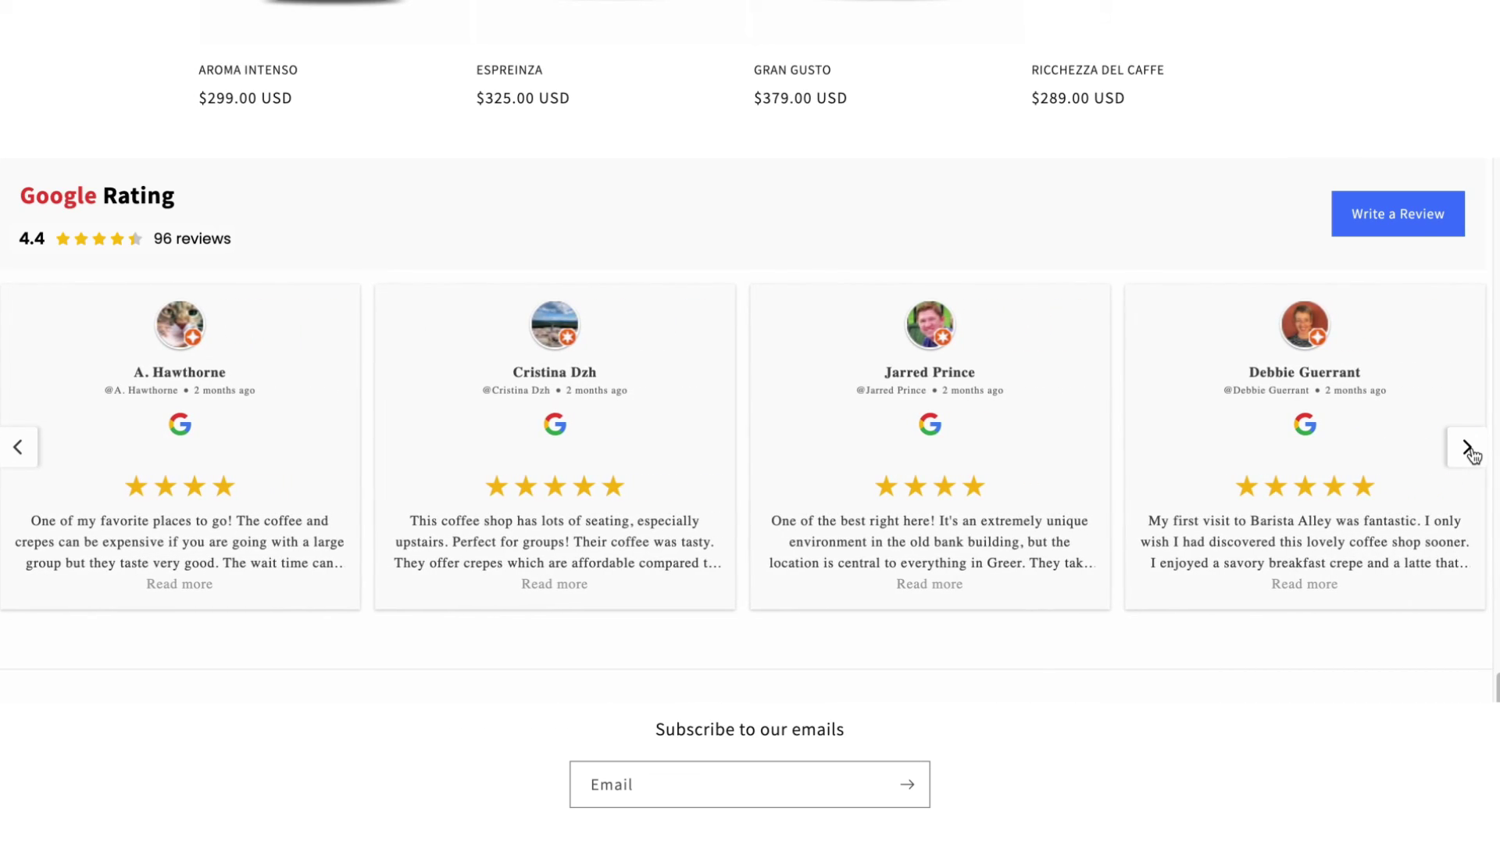